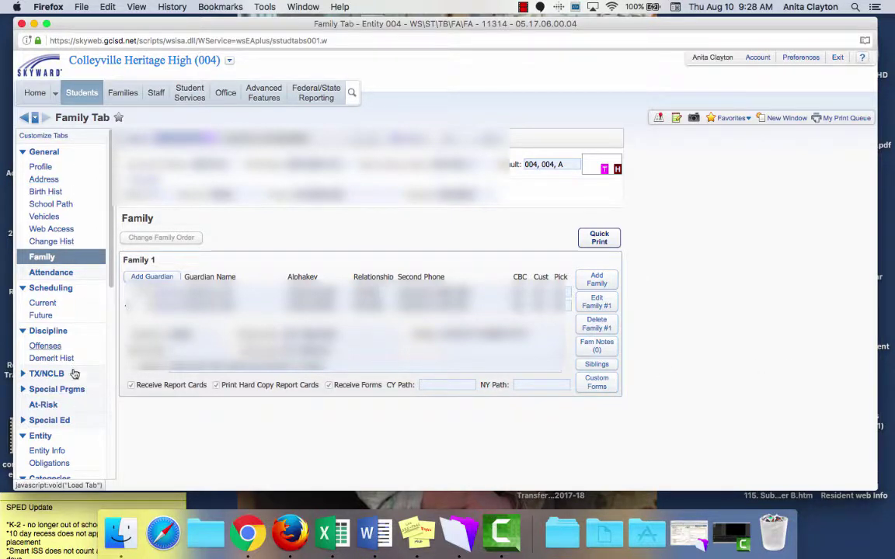
Step: Expand the student's custom forms and open the INCID 1 form
{"action": "scroll", "coordinate": [60, 230], "scroll_direction": "down", "scroll_amount": 10}
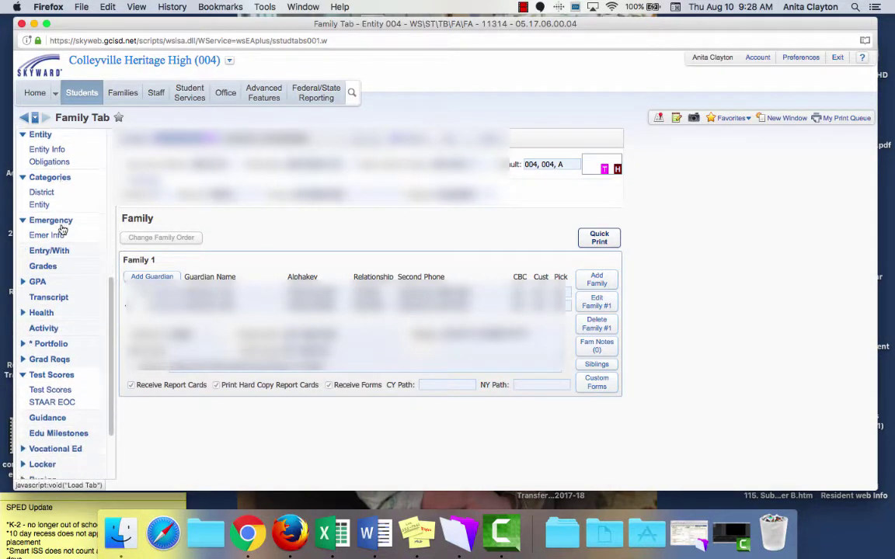
{"action": "scroll", "coordinate": [62, 230], "scroll_direction": "up", "scroll_amount": 10}
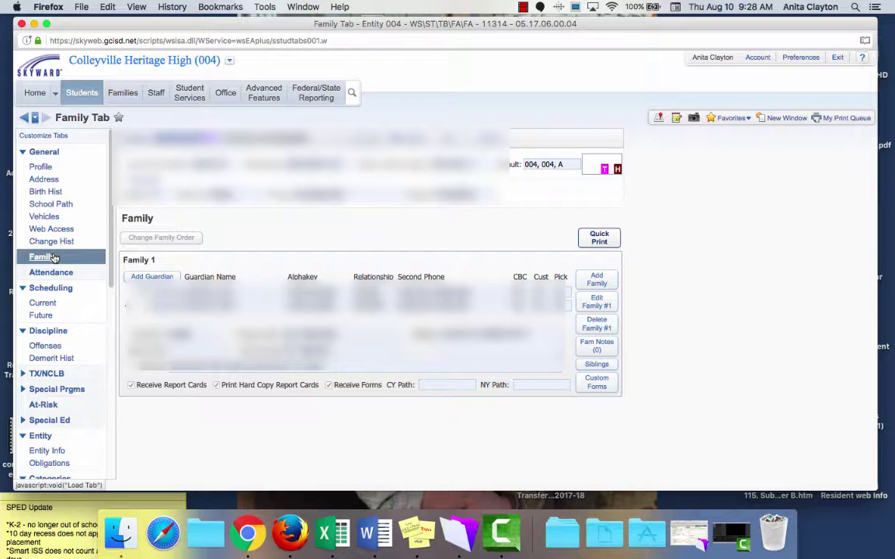
{"action": "scroll", "coordinate": [53, 257], "scroll_direction": "down", "scroll_amount": 10}
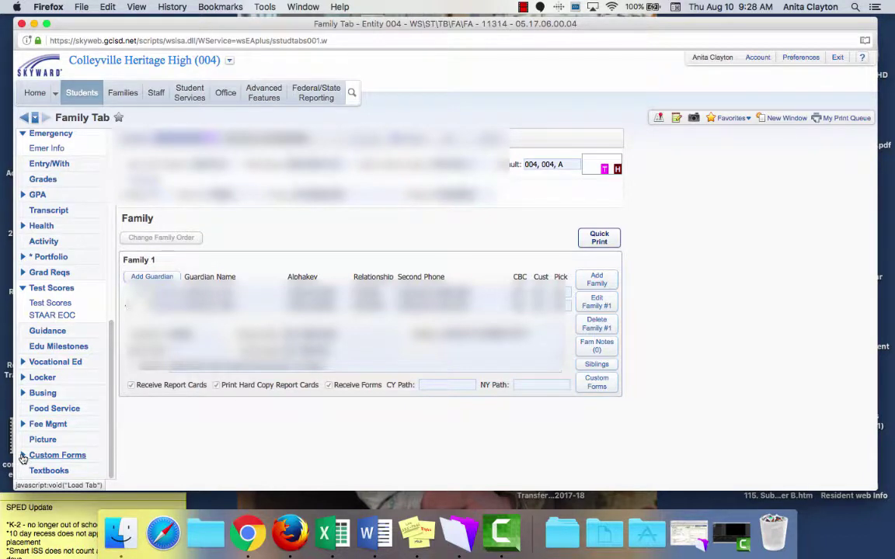
{"action": "left_click", "coordinate": [22, 457]}
{"action": "scroll", "coordinate": [64, 443], "scroll_direction": "down", "scroll_amount": 20}
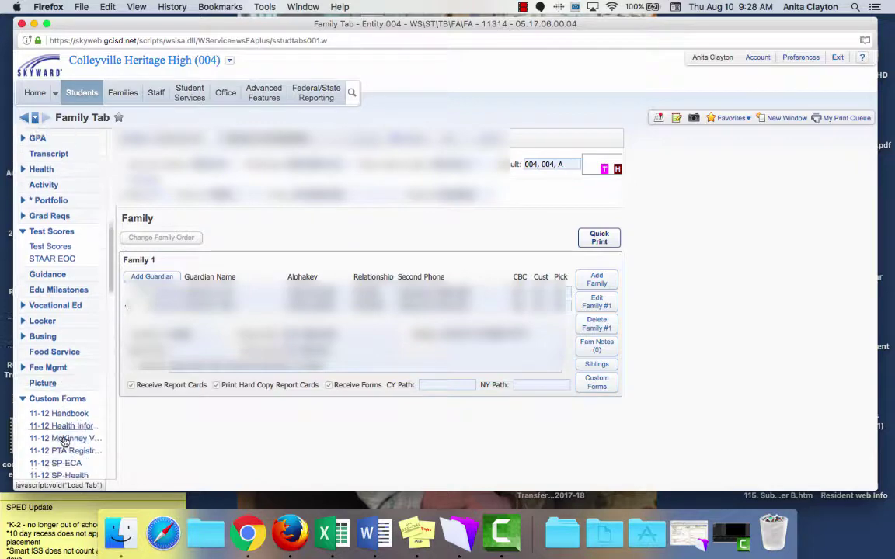
{"action": "scroll", "coordinate": [65, 443], "scroll_direction": "down", "scroll_amount": 5}
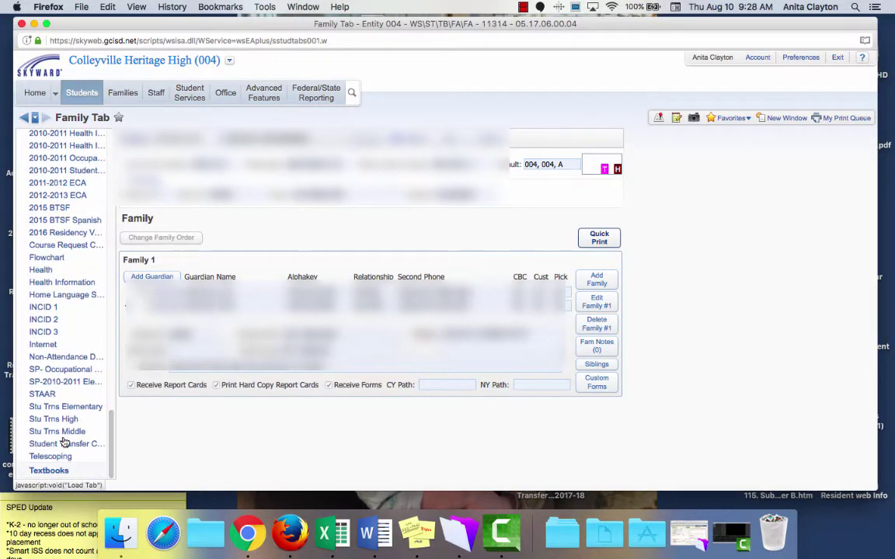
{"action": "left_click", "coordinate": [43, 307]}
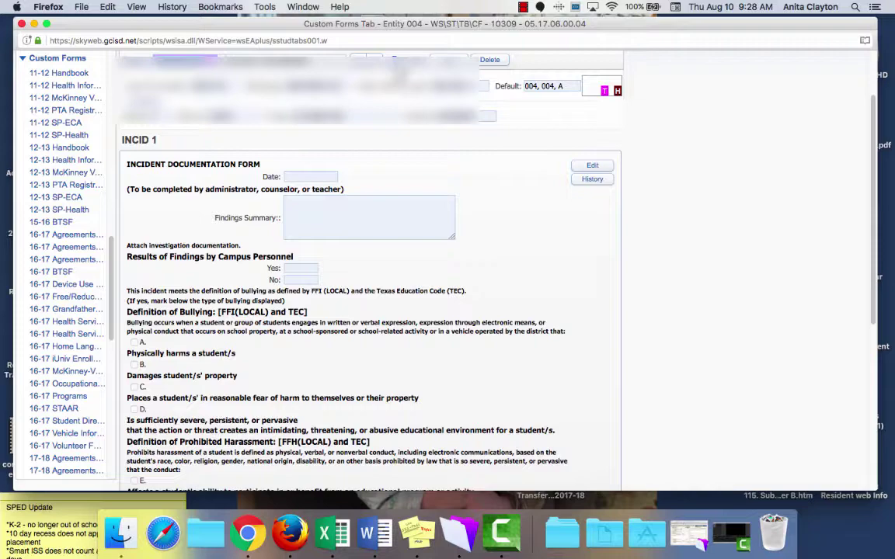
Step: Review the incident documentation form and open it for editing
{"action": "scroll", "coordinate": [299, 219], "scroll_direction": "down", "scroll_amount": 3}
{"action": "scroll", "coordinate": [299, 220], "scroll_direction": "down", "scroll_amount": 8}
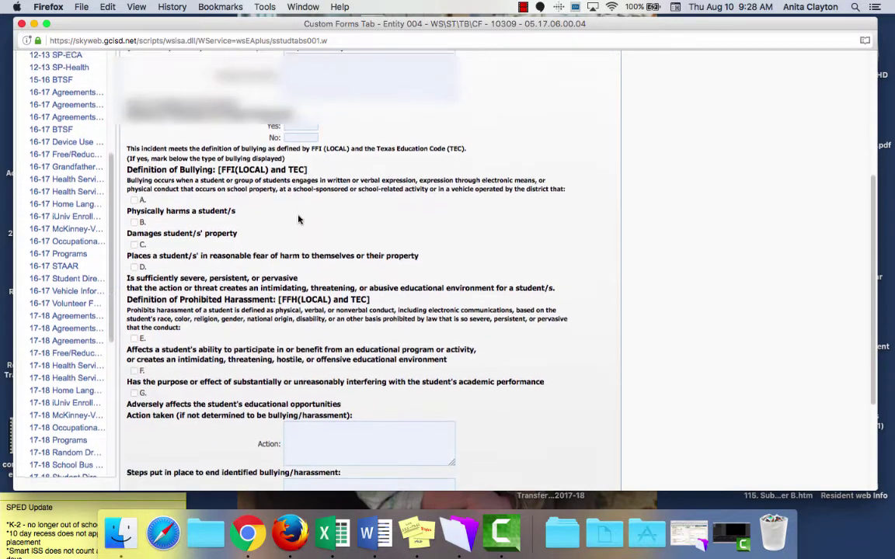
{"action": "scroll", "coordinate": [300, 224], "scroll_direction": "up", "scroll_amount": 12}
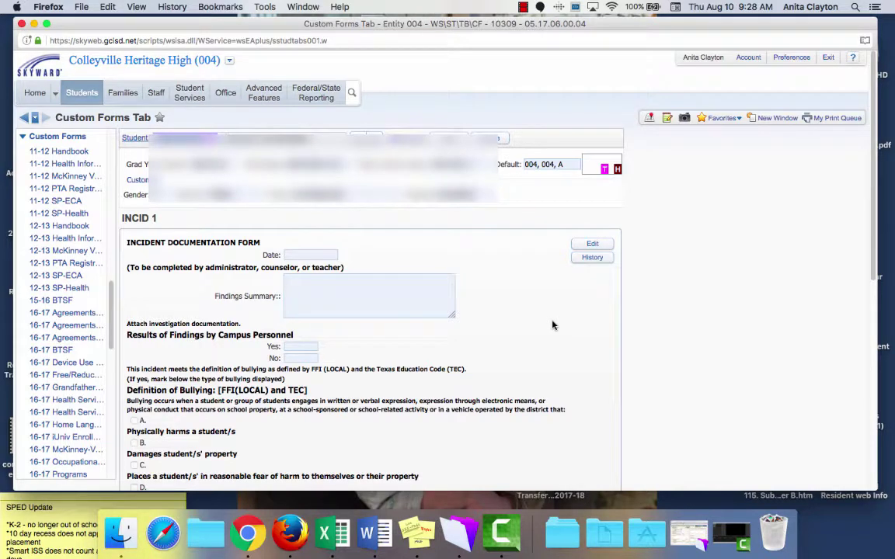
{"action": "left_click", "coordinate": [593, 245]}
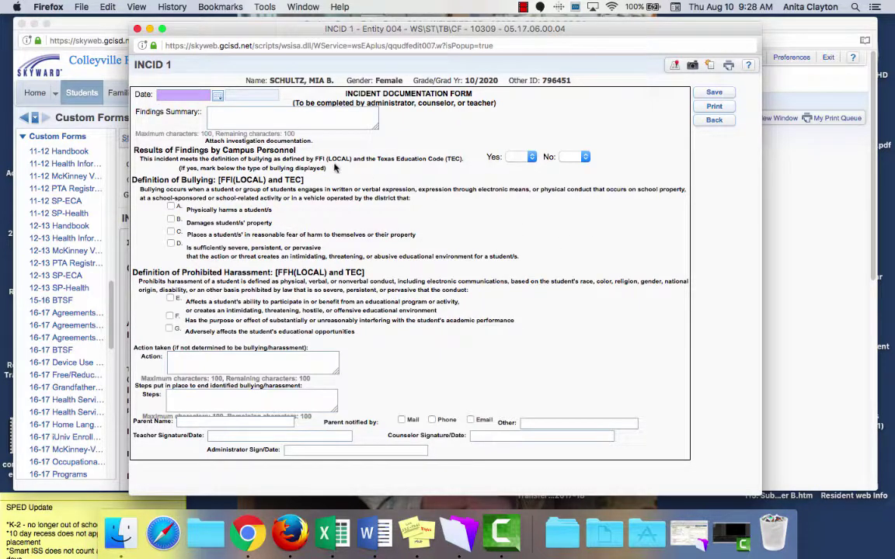
Step: Set the incident date to 08/10/2017 and enter "dkjflsjeinraitoian owiehgslkjnglakfj" as the findings summary
{"action": "left_click", "coordinate": [218, 96]}
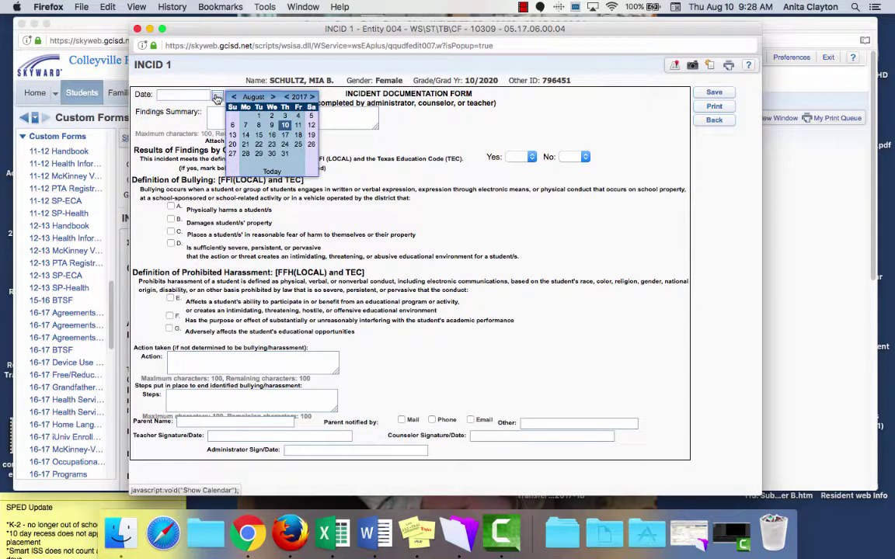
{"action": "left_click", "coordinate": [286, 127]}
{"action": "left_click", "coordinate": [222, 116]}
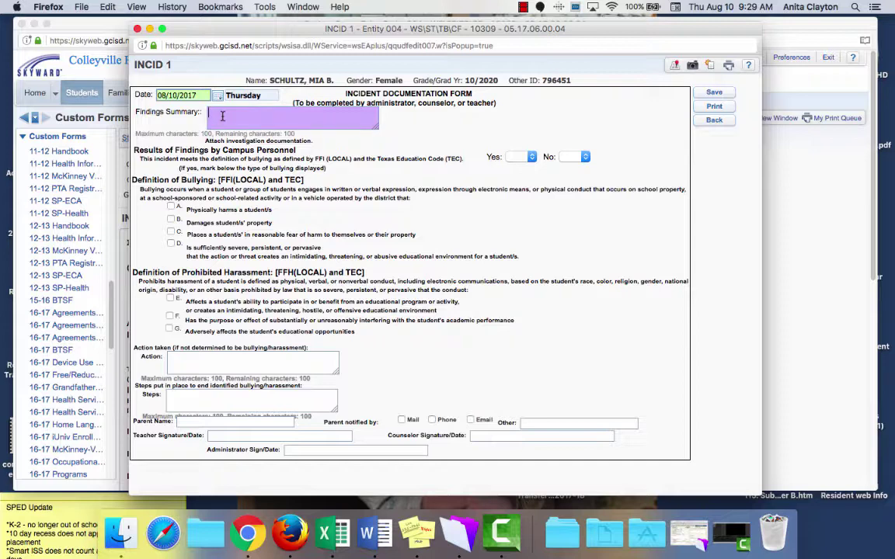
{"action": "type", "text": "dkjflsjeinraitoian owiehgslkjnglakfj"}
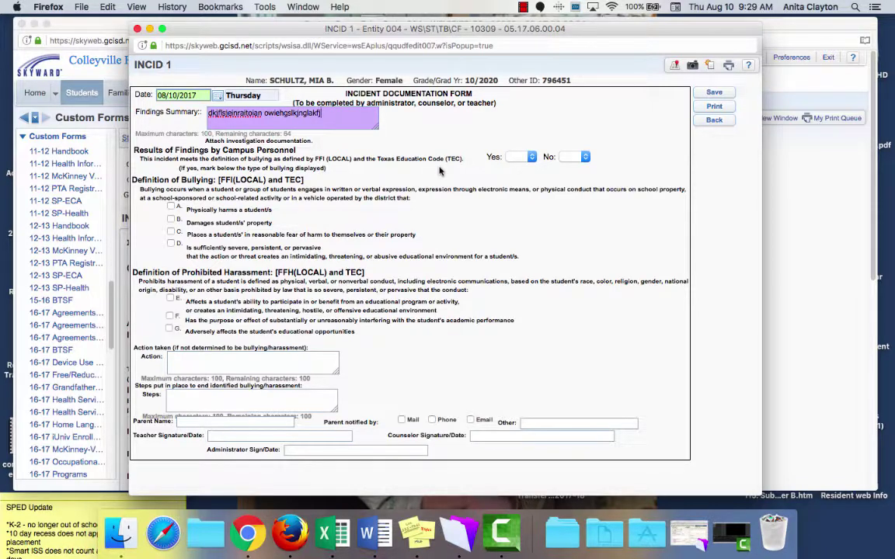
Step: Mark Yes with an X under Results of Findings by Campus Personnel, leaving No blank
{"action": "left_click", "coordinate": [531, 157]}
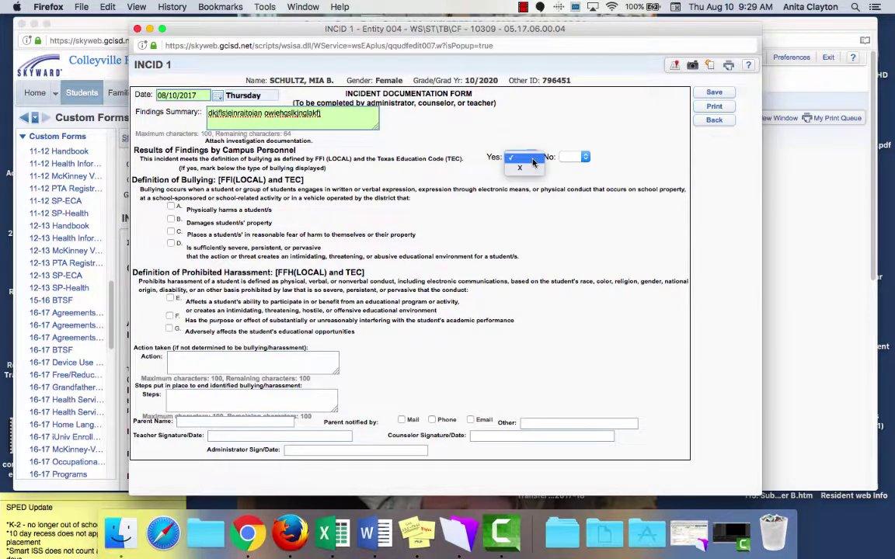
{"action": "key", "text": "Escape"}
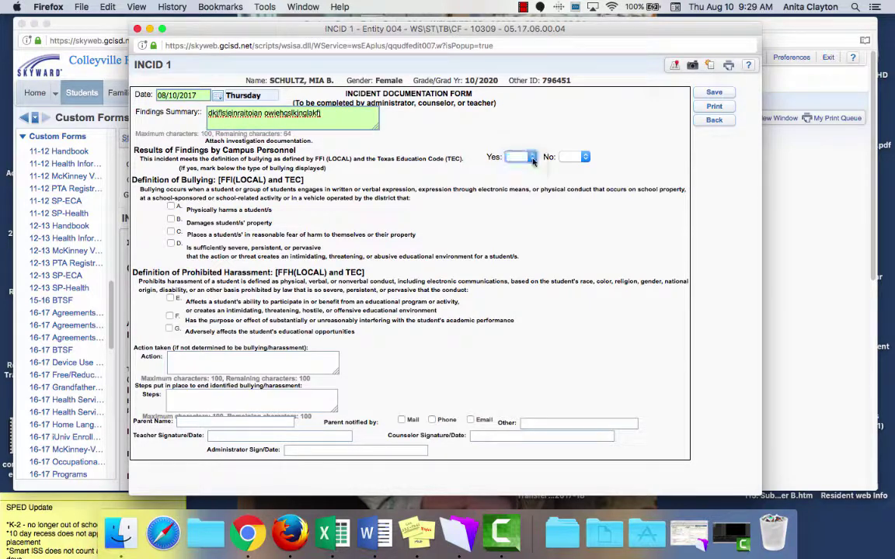
{"action": "left_click", "coordinate": [582, 158]}
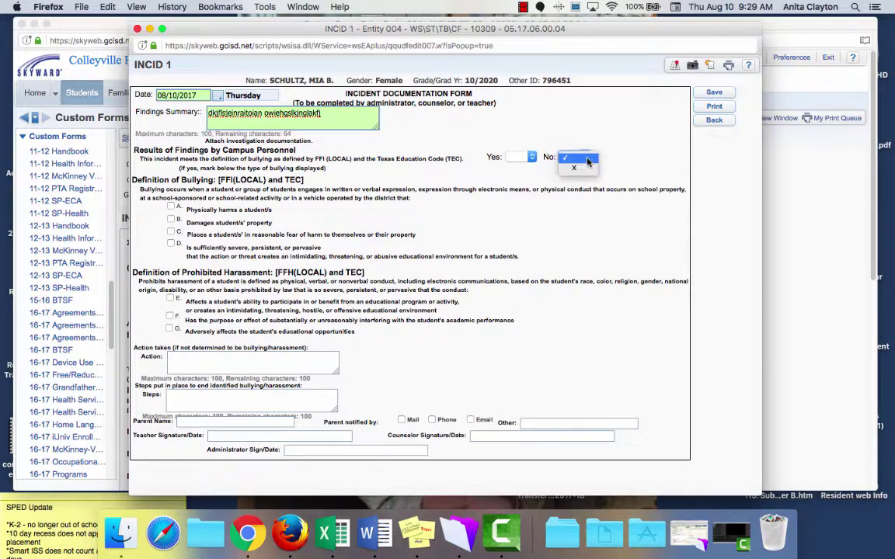
{"action": "left_click", "coordinate": [532, 161]}
{"action": "left_click", "coordinate": [532, 159]}
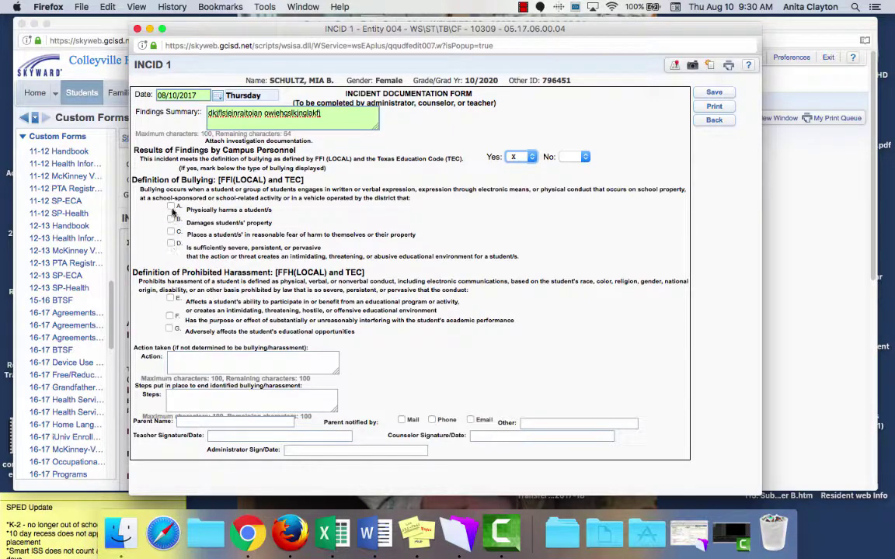
Step: Try bullying criterion A and harassment criterion F, clear both, and mark harassment criterion E
{"action": "left_click", "coordinate": [172, 208]}
{"action": "left_click", "coordinate": [171, 206]}
{"action": "left_click", "coordinate": [171, 319]}
{"action": "left_click", "coordinate": [171, 319]}
{"action": "left_click", "coordinate": [171, 300]}
Step: Clear harassment criterion E and enter "ksdjflkejfklsjglksdgjsdlkj" as the action taken
{"action": "left_click", "coordinate": [177, 359]}
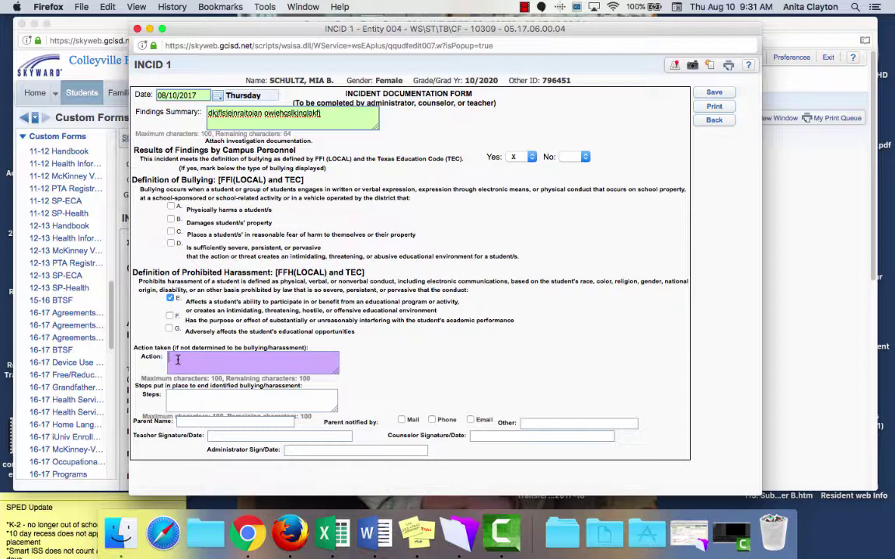
{"action": "left_click", "coordinate": [170, 300]}
{"action": "type", "text": "ksdjflkejfklsjglksdgjsdlkj"}
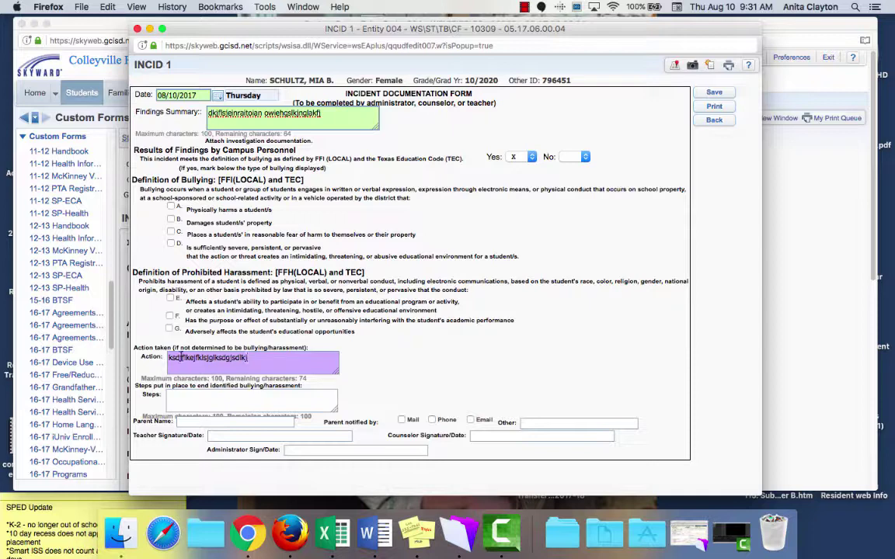
Step: Erase the action text and mark harassment criterion E again
{"action": "key", "text": "BackSpace"}
{"action": "key", "text": "BackSpace"}
{"action": "key", "text": "BackSpace"}
{"action": "key", "text": "BackSpace"}
{"action": "key", "text": "BackSpace"}
{"action": "key", "text": "BackSpace"}
{"action": "key", "text": "BackSpace"}
{"action": "key", "text": "BackSpace"}
{"action": "key", "text": "BackSpace"}
{"action": "key", "text": "BackSpace"}
{"action": "key", "text": "BackSpace"}
{"action": "key", "text": "BackSpace"}
{"action": "key", "text": "BackSpace"}
{"action": "key", "text": "BackSpace"}
{"action": "key", "text": "BackSpace"}
{"action": "key", "text": "BackSpace"}
{"action": "key", "text": "BackSpace"}
{"action": "key", "text": "BackSpace"}
{"action": "key", "text": "BackSpace"}
{"action": "key", "text": "BackSpace"}
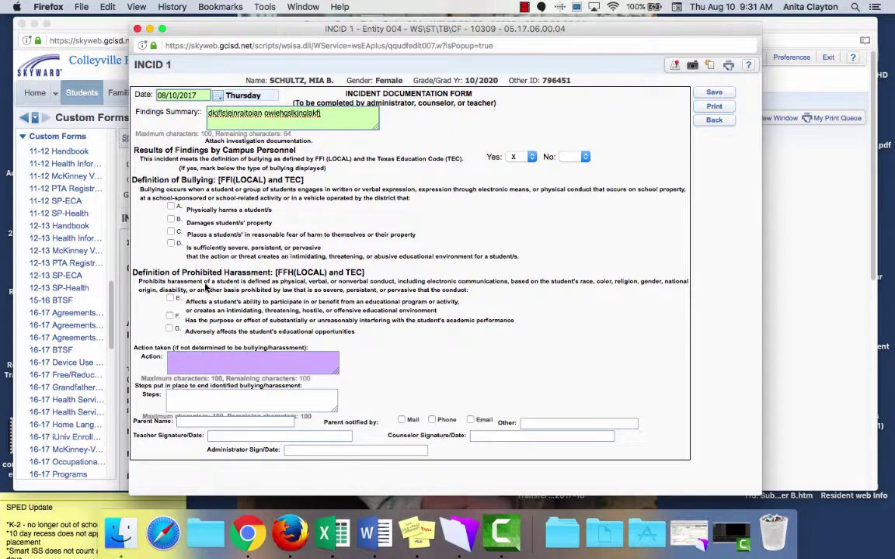
{"action": "right_click", "coordinate": [169, 297]}
{"action": "left_click", "coordinate": [170, 298]}
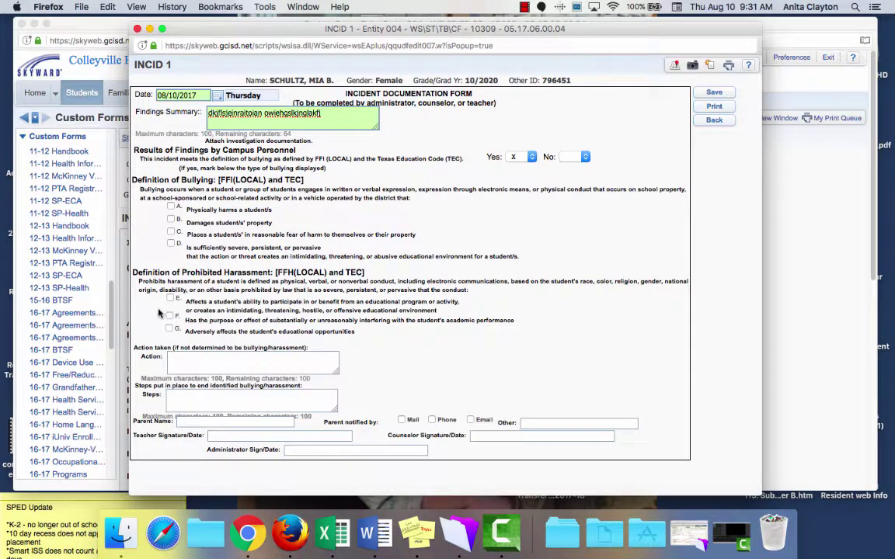
Step: Enter "sdfjaiodfjewiofjewifjeifj" as the steps to end the harassment and mark the parent as notified by phone
{"action": "left_click", "coordinate": [180, 397]}
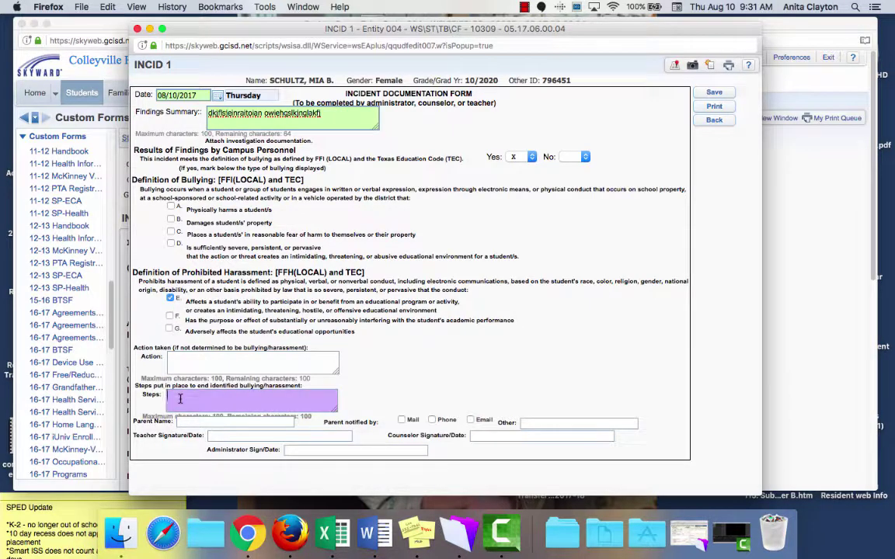
{"action": "type", "text": "sdfjaiodfjewiofjewifjeifj"}
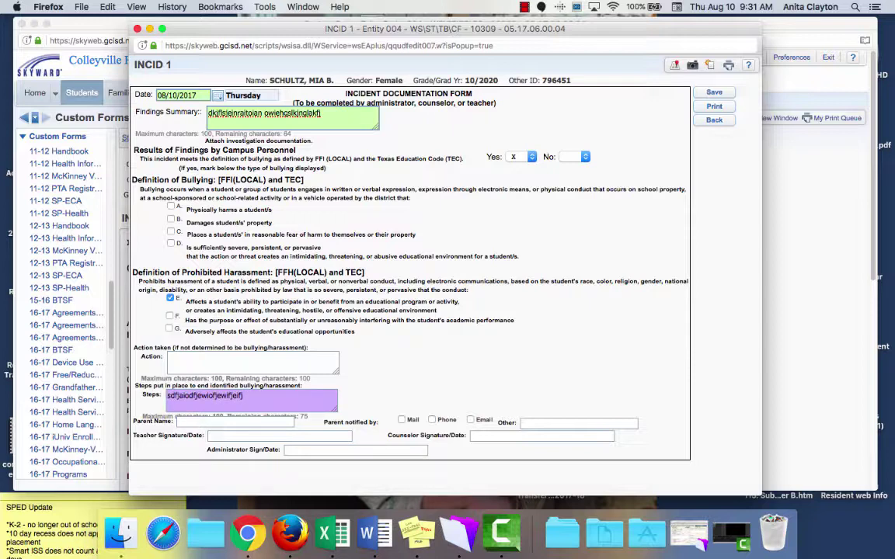
{"action": "left_click", "coordinate": [188, 422]}
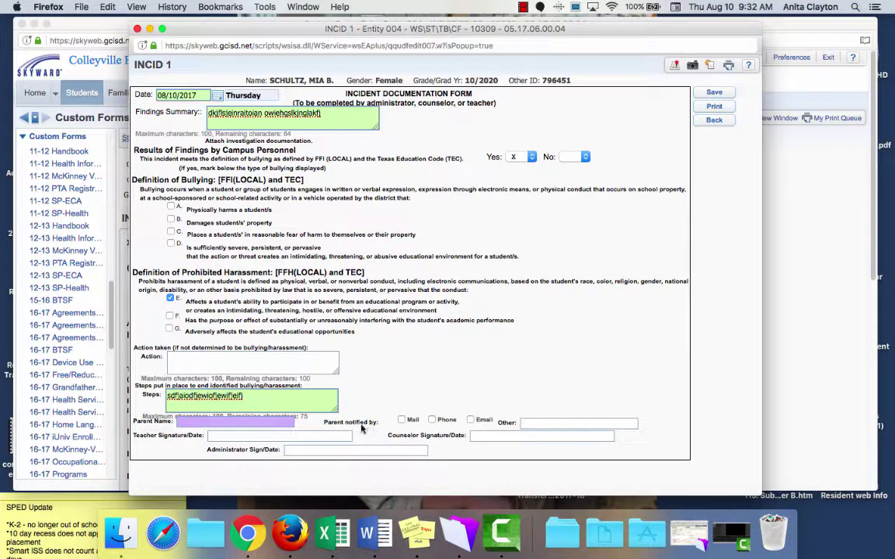
{"action": "left_click", "coordinate": [432, 419]}
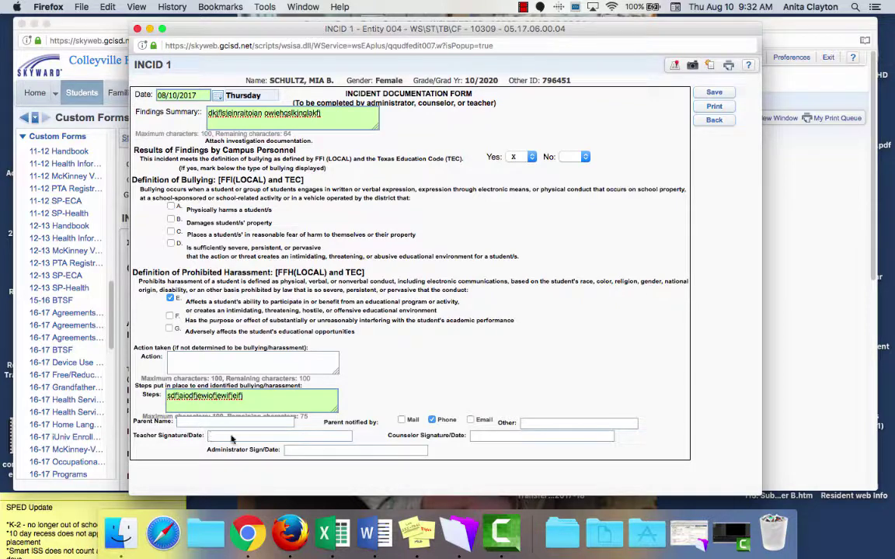
Step: Enter "jafskdjflskdjflsdkjf" as the administrator signature and date, and save the incident form
{"action": "left_click", "coordinate": [317, 449]}
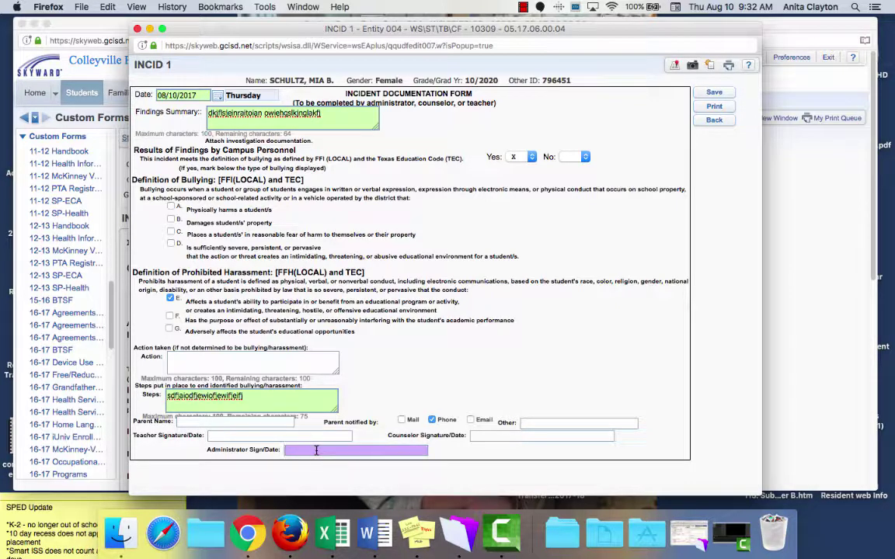
{"action": "type", "text": "jafskdjflskdjflsdkjf"}
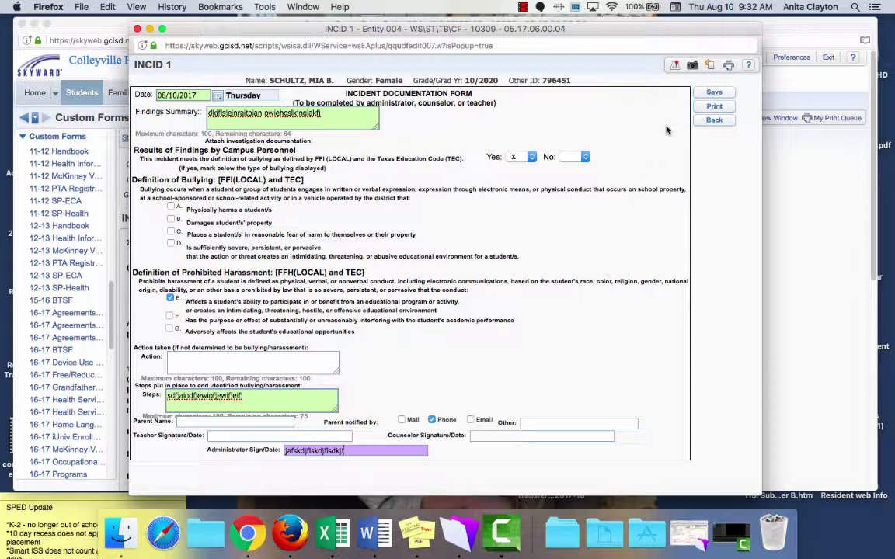
{"action": "left_click", "coordinate": [715, 93]}
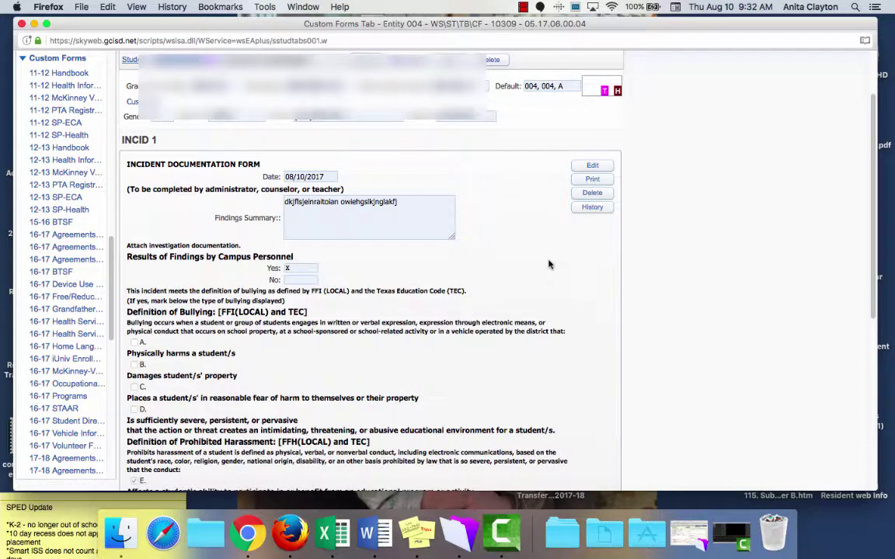
Step: Delete the saved INCID 1 record and look over the form's fields
{"action": "left_click", "coordinate": [594, 193]}
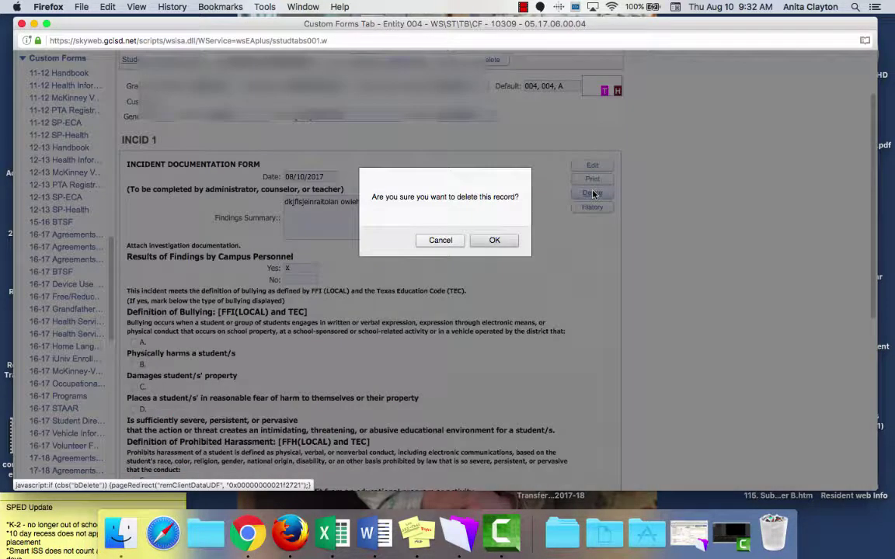
{"action": "left_click", "coordinate": [494, 241]}
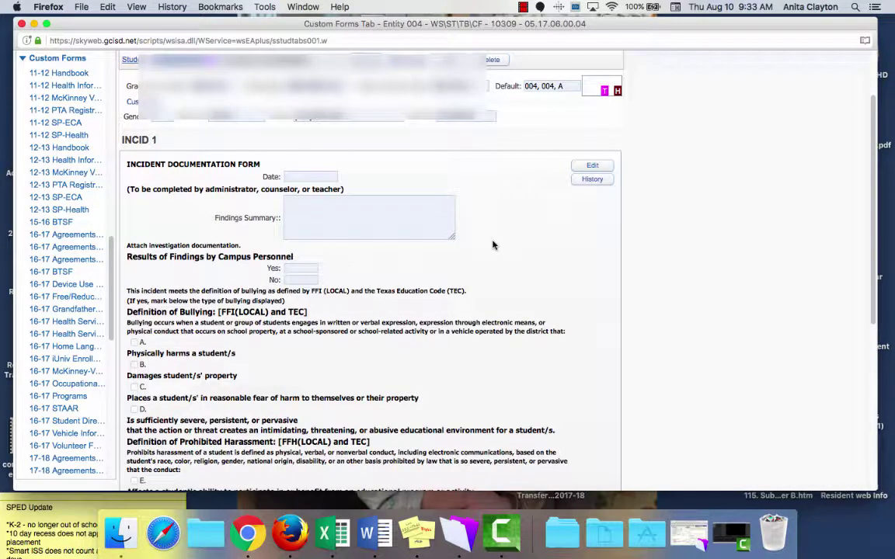
{"action": "scroll", "coordinate": [492, 246], "scroll_direction": "down", "scroll_amount": 5}
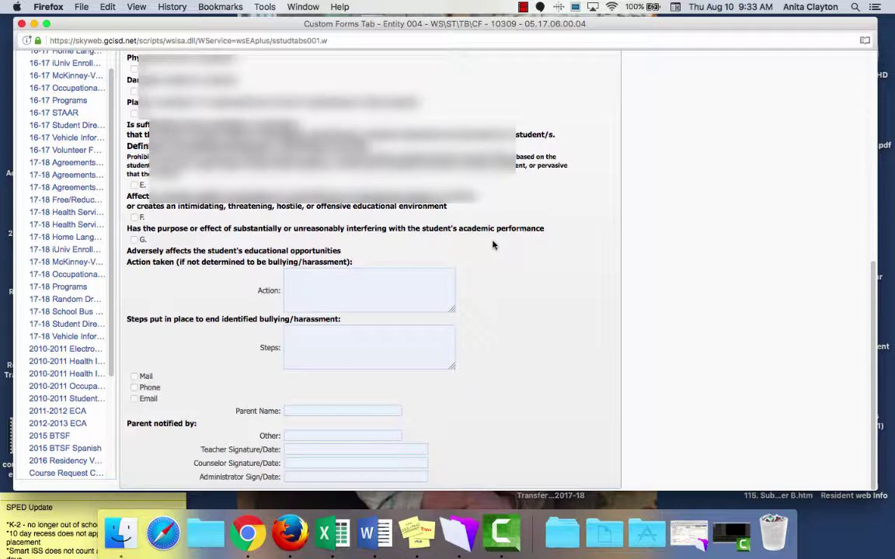
{"action": "scroll", "coordinate": [426, 220], "scroll_direction": "up", "scroll_amount": 6}
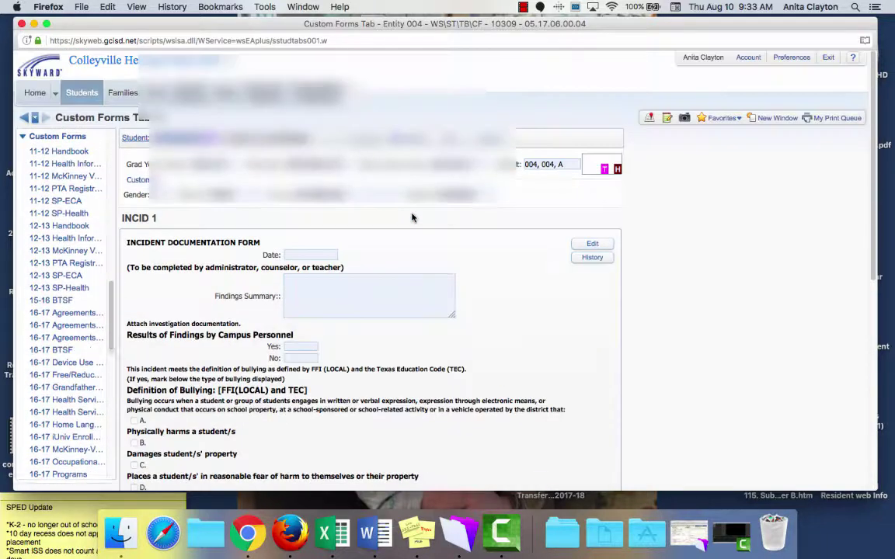